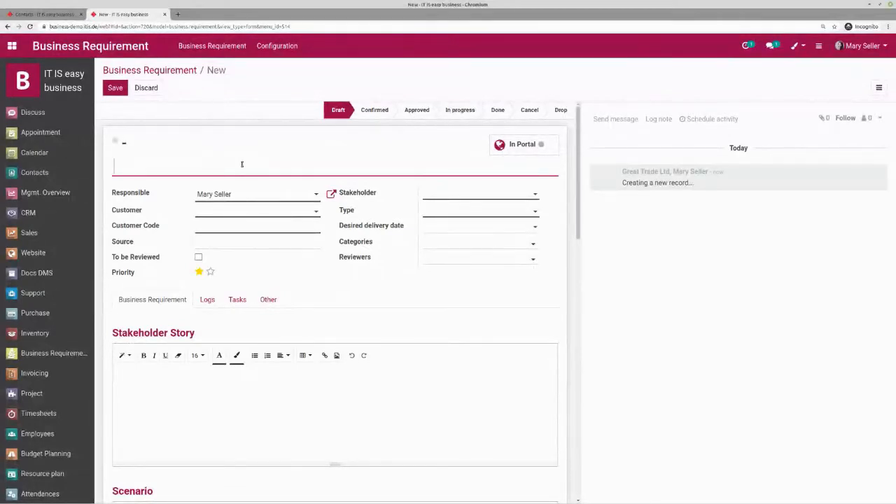
Title the new business requirement "Setup new office location" and set its customer to Great Trade Ltd
text(setup)
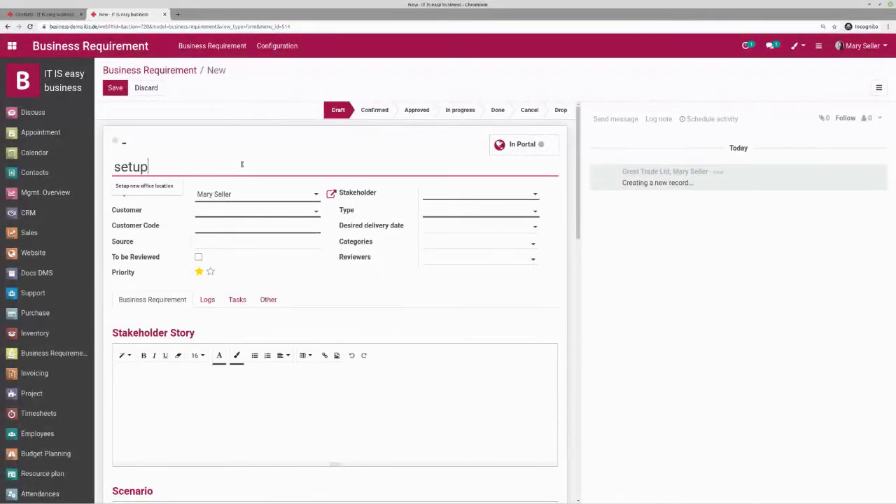
click(144, 186)
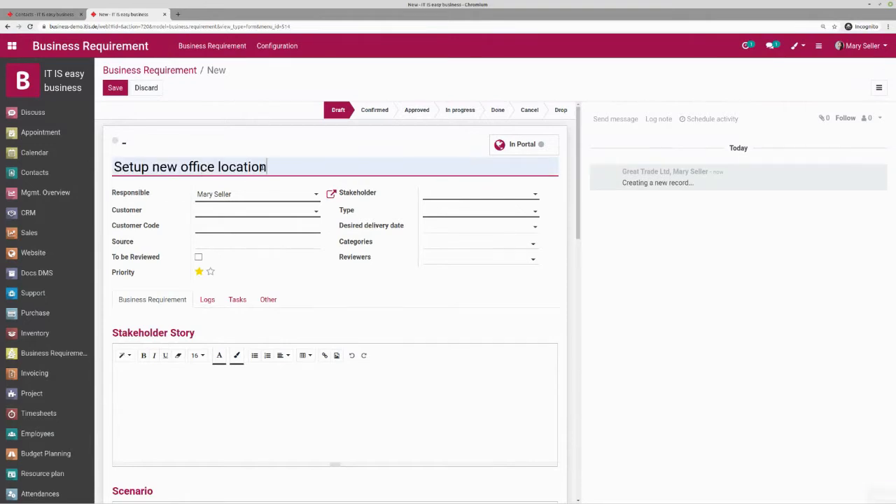
click(200, 212)
text(gre)
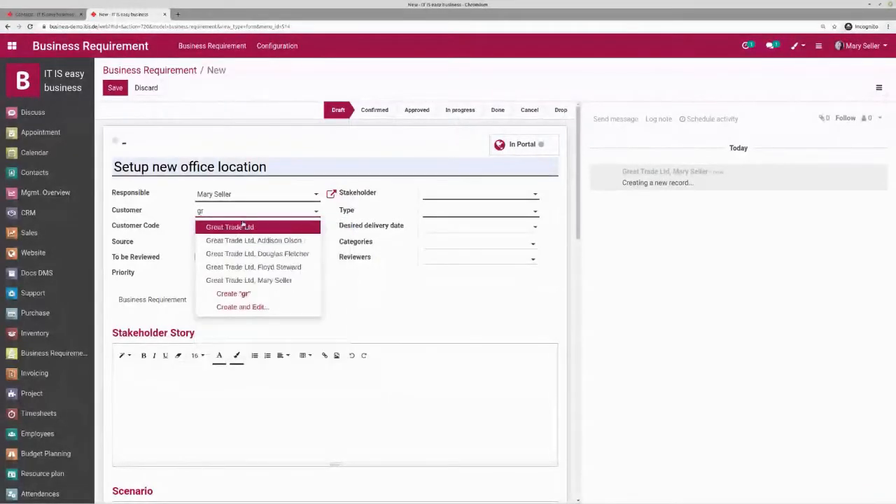
click(244, 228)
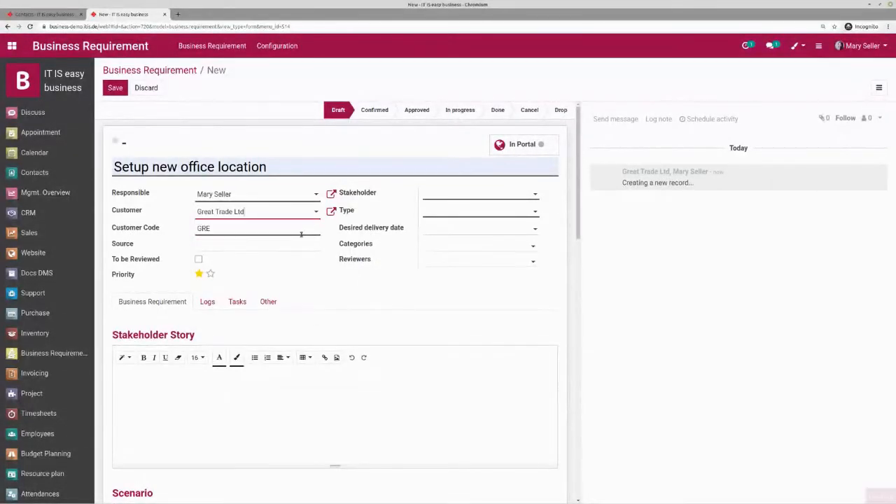
Classify the requirement with type Internal Project, stakeholder Great Trade Ltd and category office
click(443, 213)
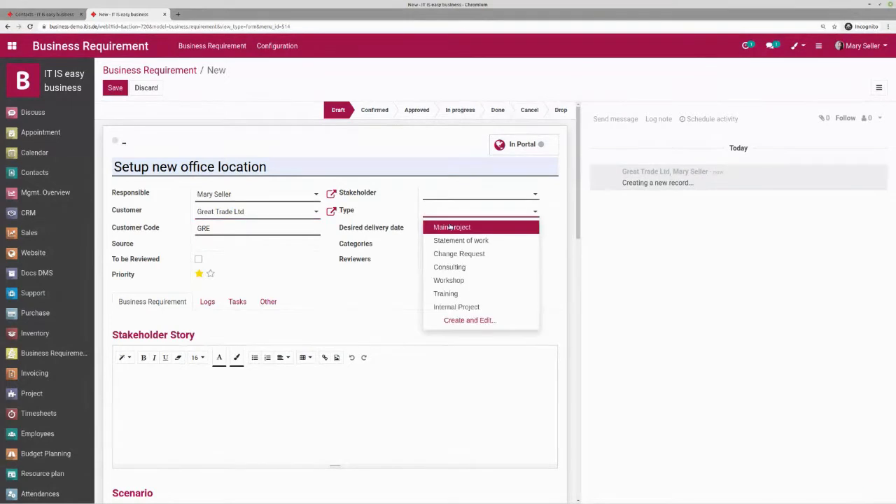
click(469, 308)
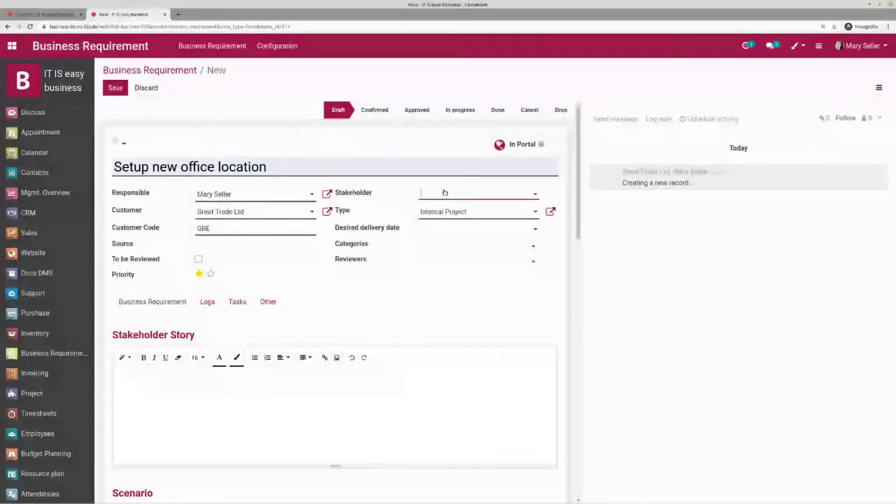
click(444, 192)
text(gr)
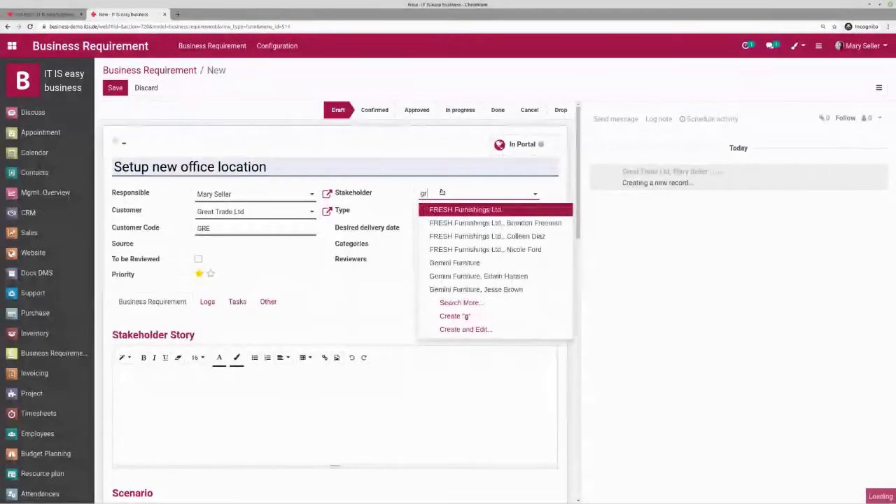
text(e)
click(443, 209)
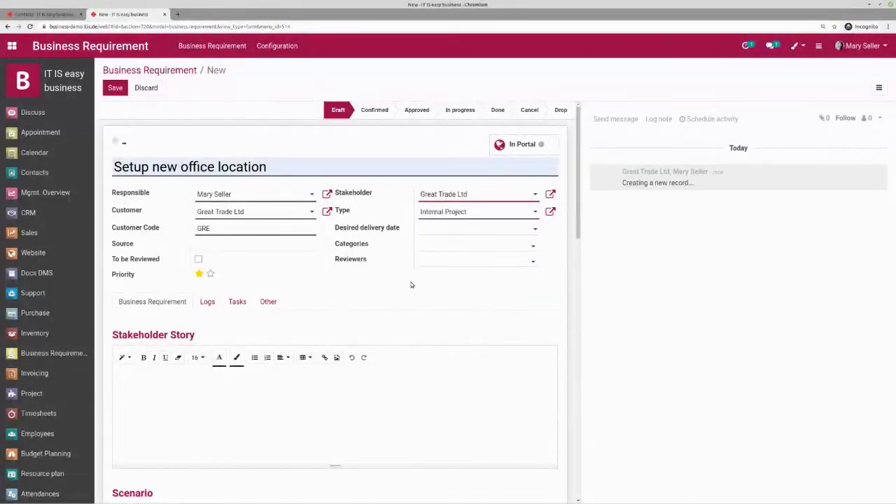
click(453, 245)
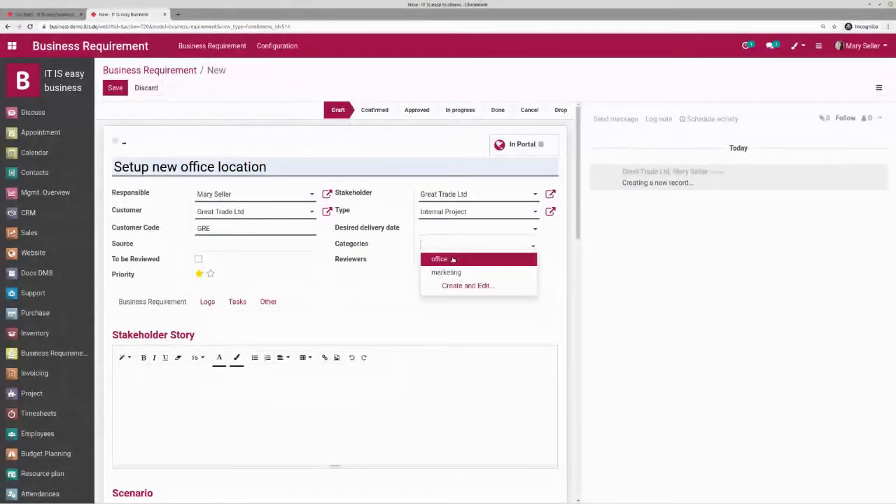
click(452, 259)
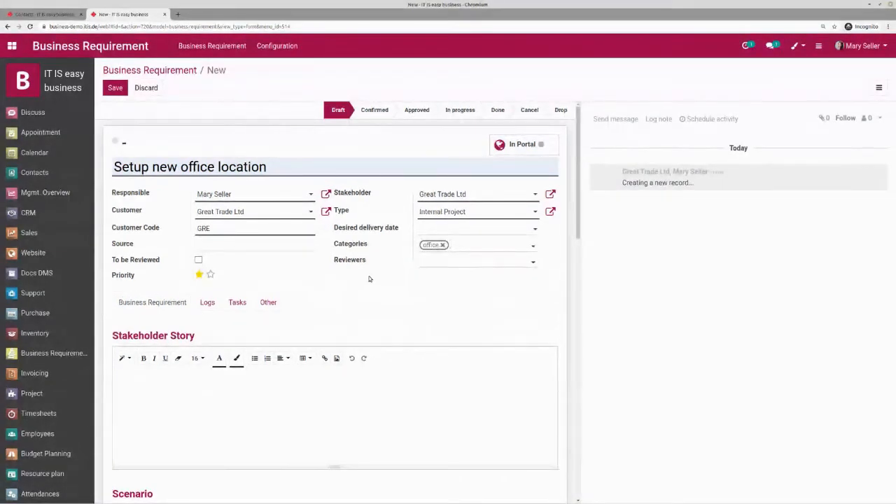
Enter the stakeholder story "We need to setup our new office location and purchase furniture as well as setting up the network for the internet and phone."
click(371, 397)
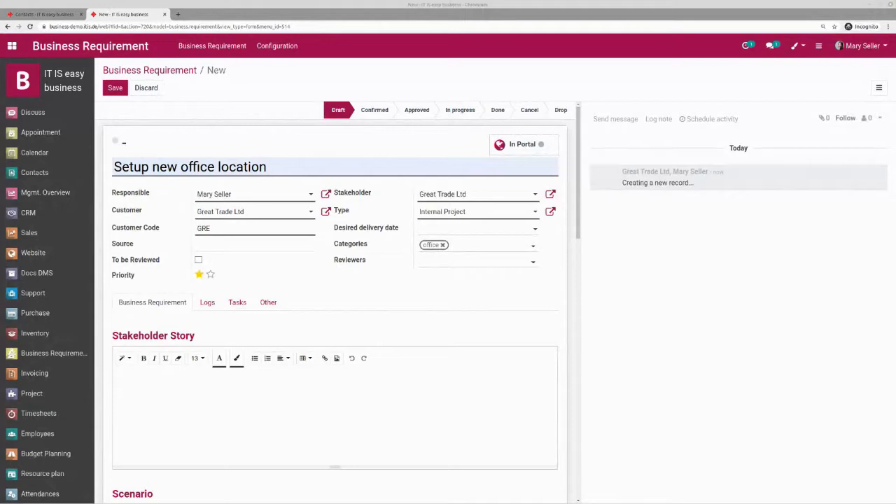
text(We need to setup our new office location and purchase furniture as well as setting up the network for the internet and phone.)
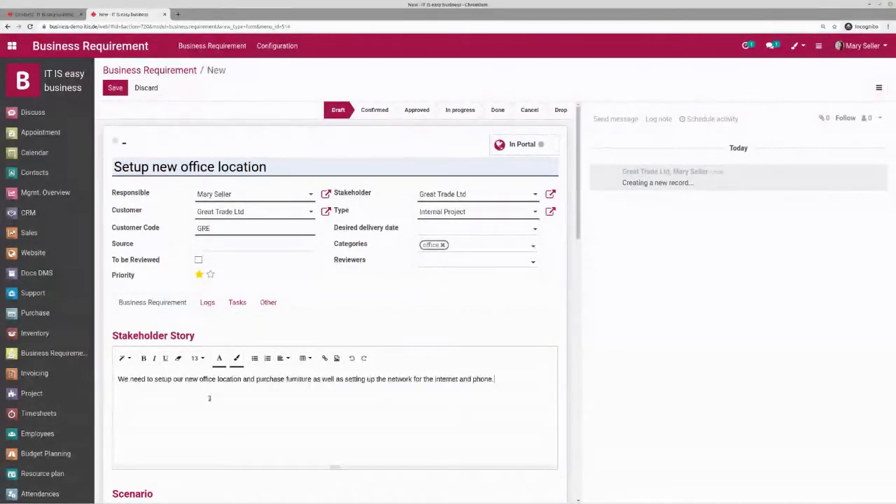
scroll(209, 397, down, 1)
scroll(211, 397, down, 4)
scroll(211, 399, down, 3)
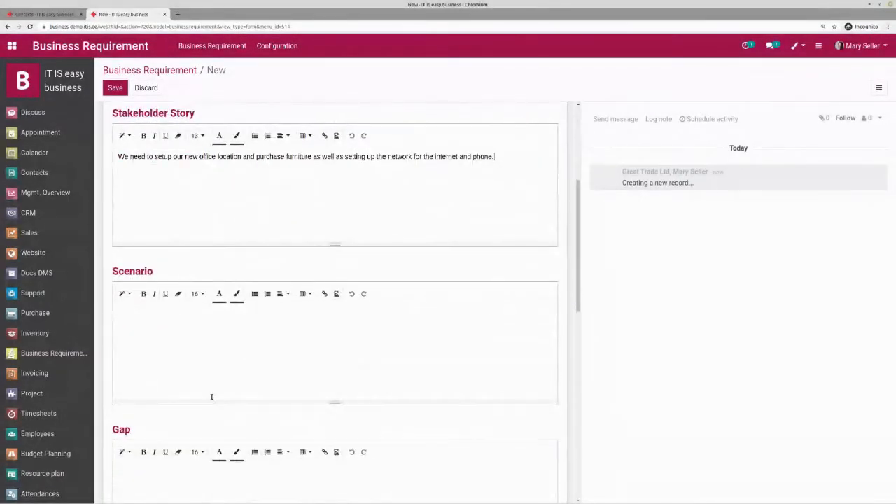
scroll(211, 397, up, 5)
scroll(212, 397, up, 3)
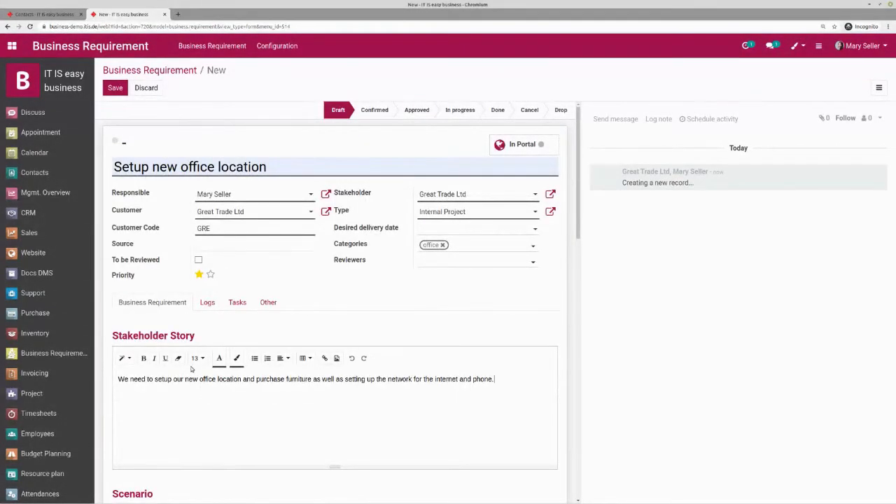
Add a first task to the requirement, appending "Internal meetings" to its name and assigning the Preparation section
click(237, 302)
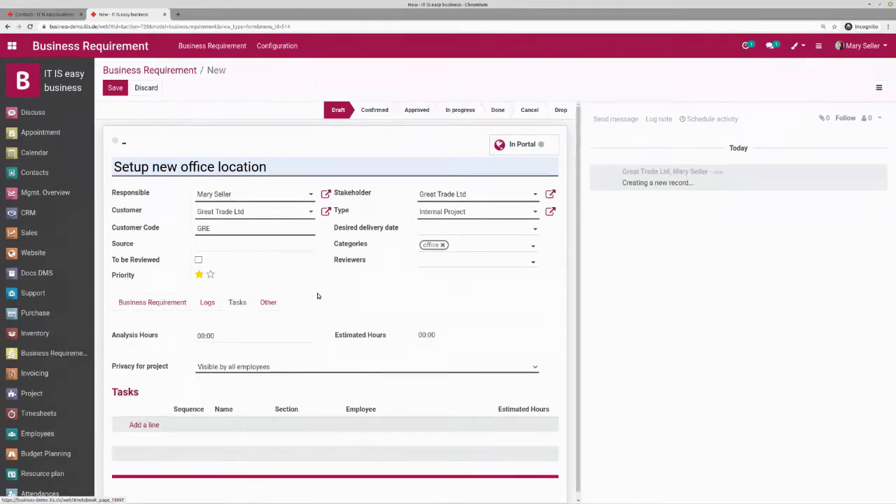
scroll(348, 291, down, 1)
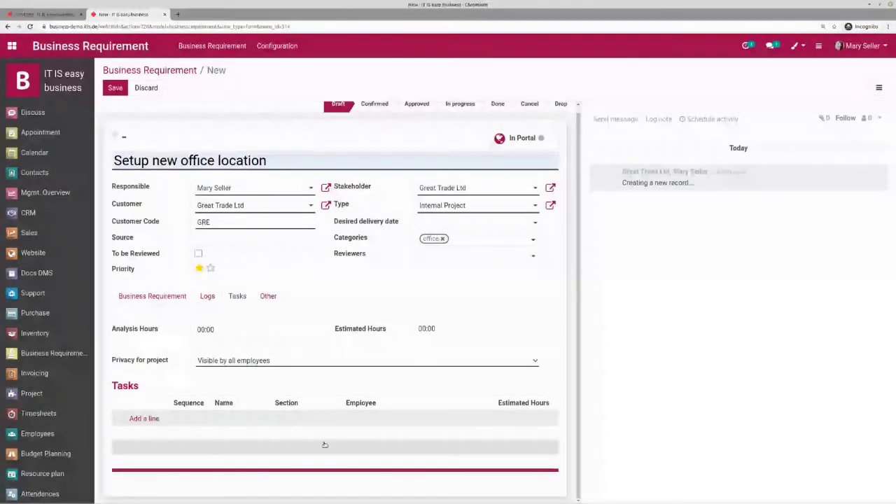
click(168, 421)
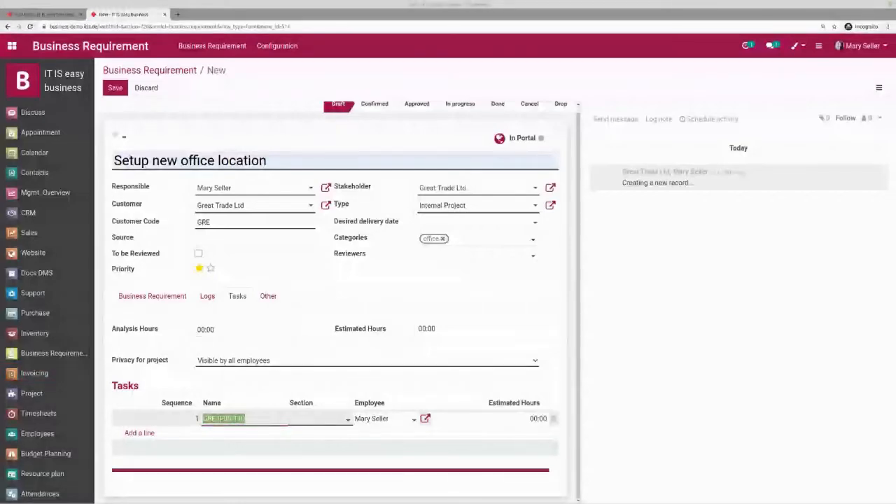
click(262, 419)
text(Internal meetings)
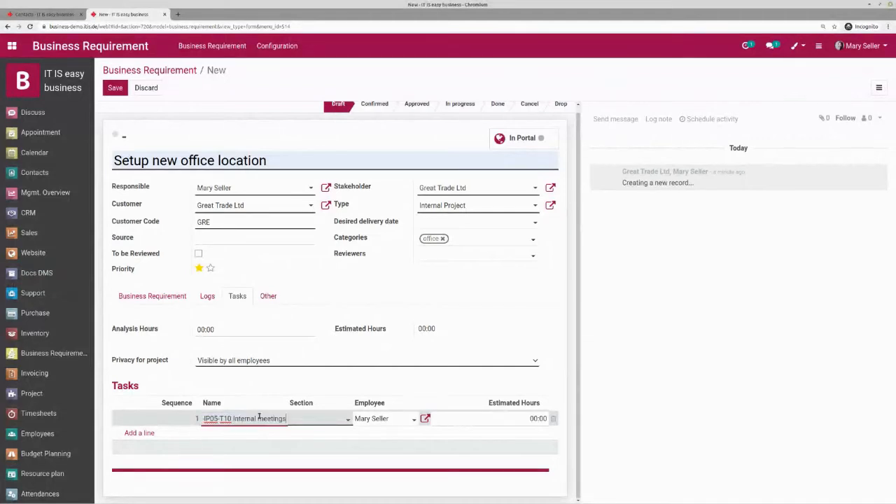
click(308, 419)
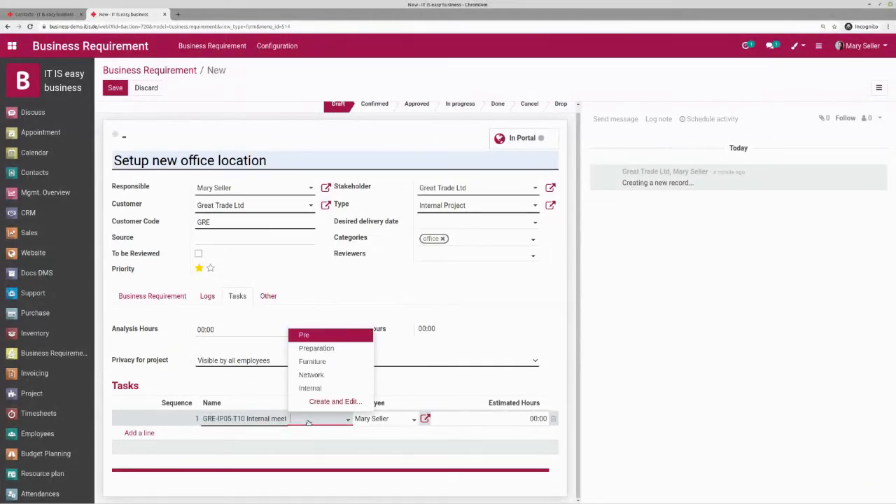
click(334, 350)
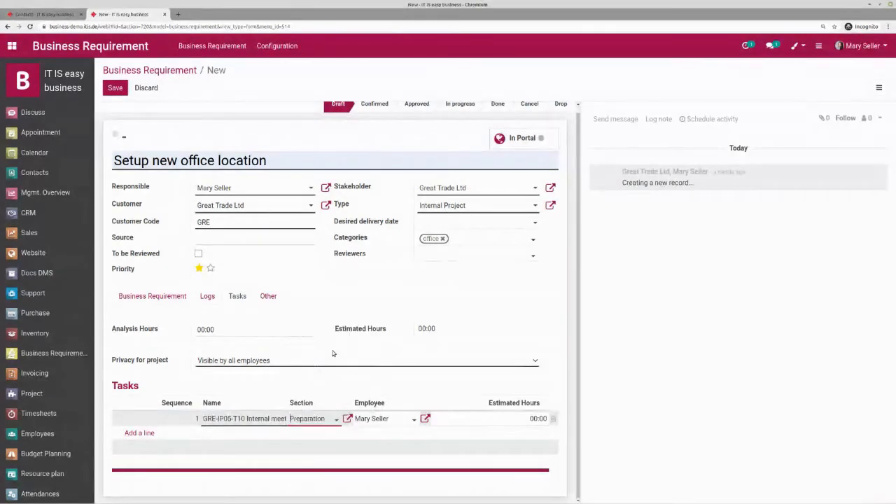
Set the estimated hours of the Internal meetings task to 04:00
click(437, 418)
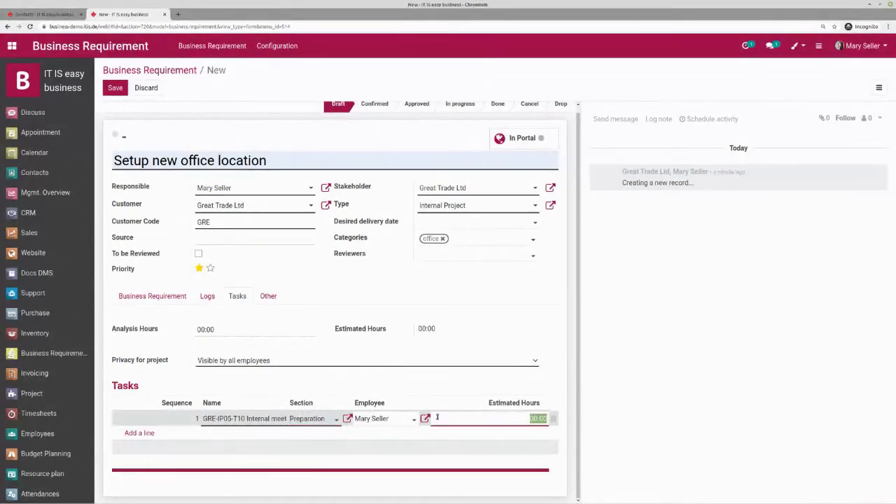
key(Right)
key(Left)
key(Left)
key(Left)
key(BackSpace)
text(4)
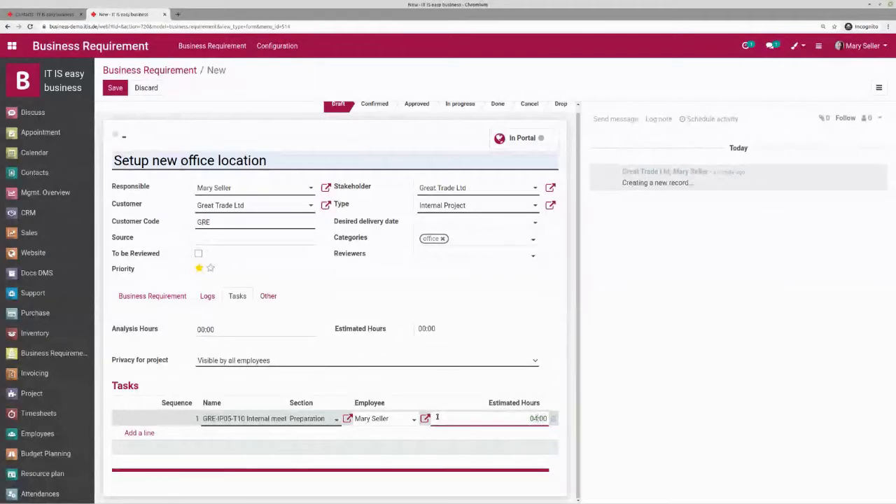
click(378, 290)
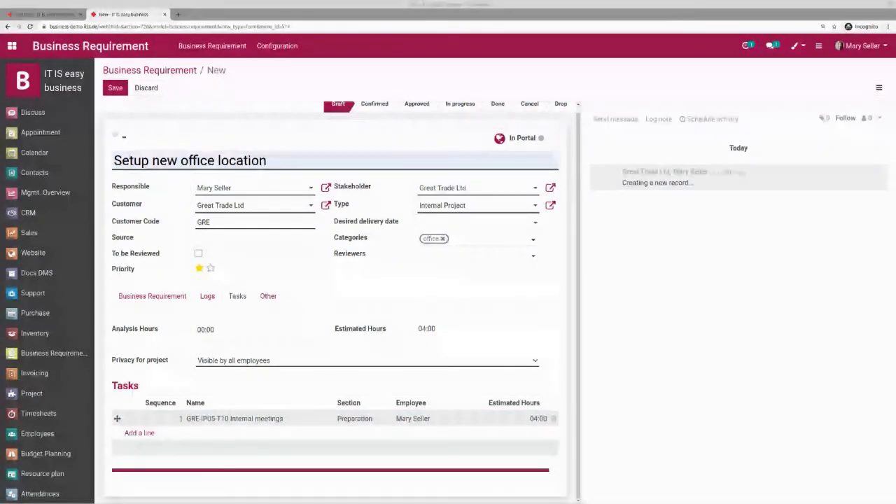
Add a second task, "Review supplier and purchase furniture", in the Furniture section with 02:00 estimated hours
click(140, 433)
click(242, 431)
text(Review supplier and purchase furniture)
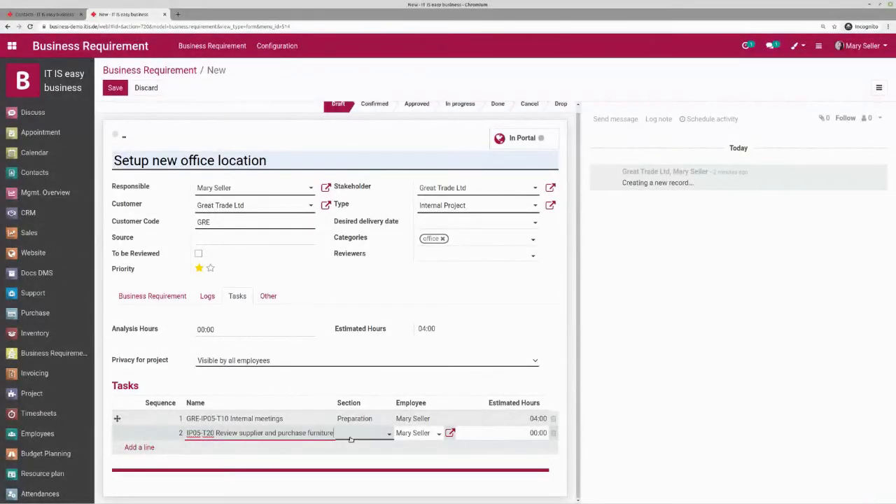
click(355, 436)
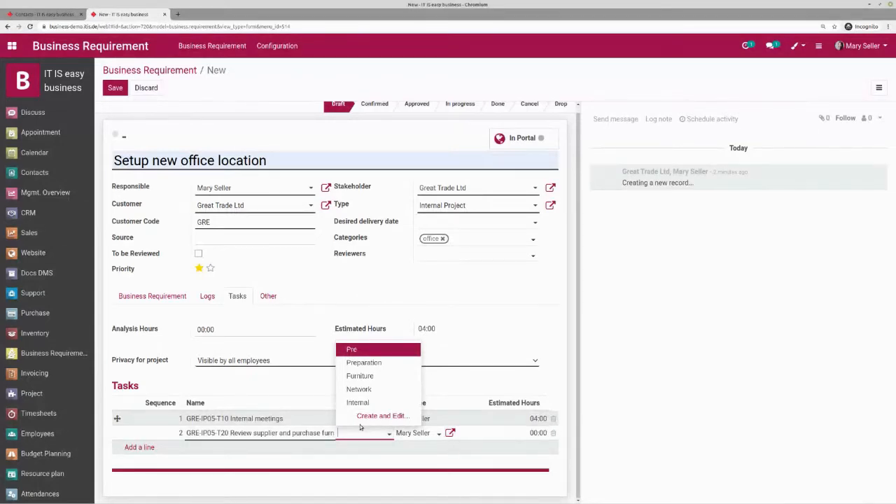
click(375, 377)
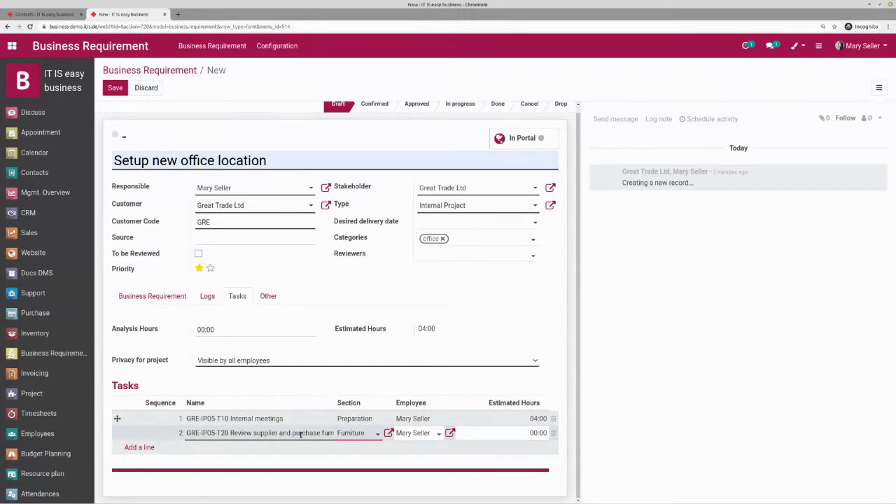
click(466, 432)
text(02:00)
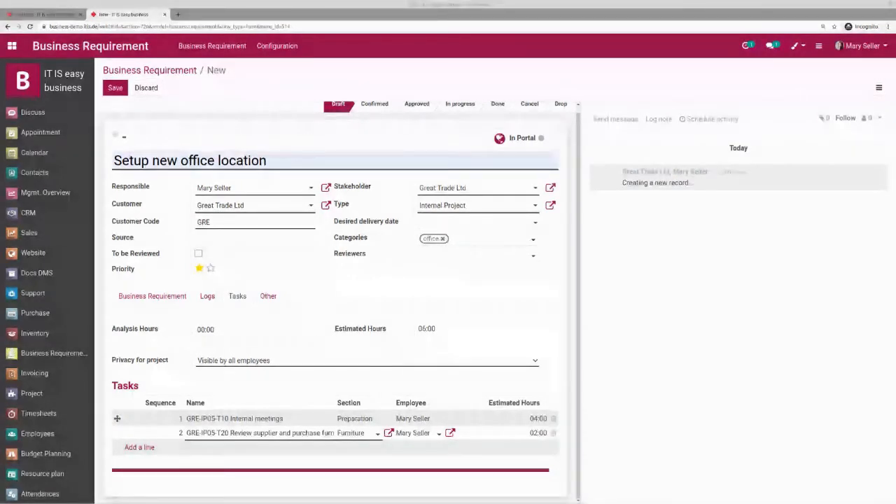
Add a third task, "Plan mounting in new location", in the Furniture section with 00:30 estimated hours
click(140, 446)
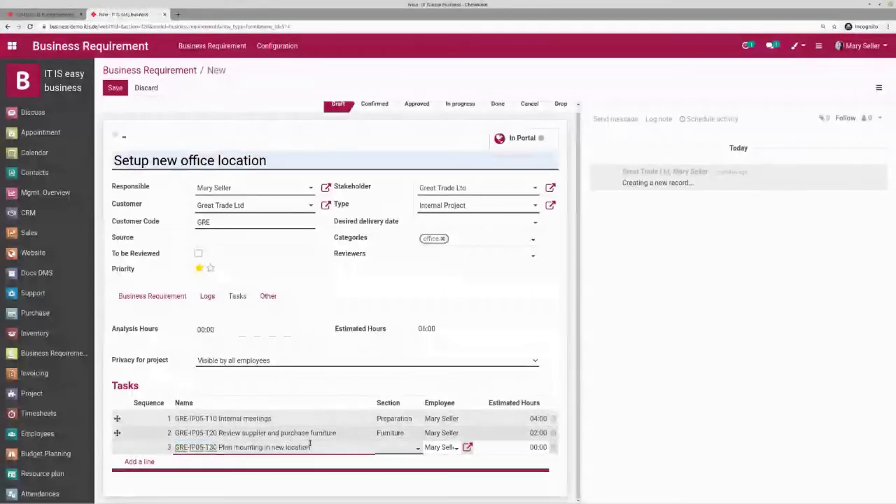
click(402, 448)
click(405, 394)
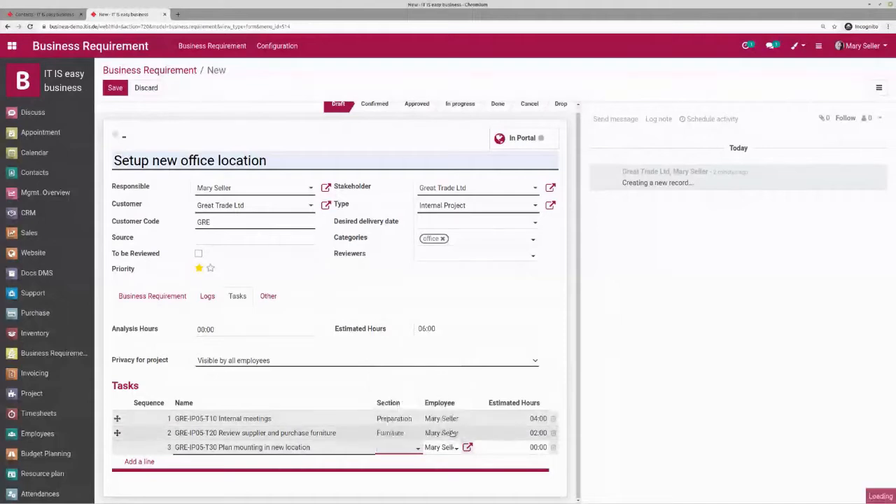
click(501, 452)
key(Right)
key(shift+Left)
key(shift+Left)
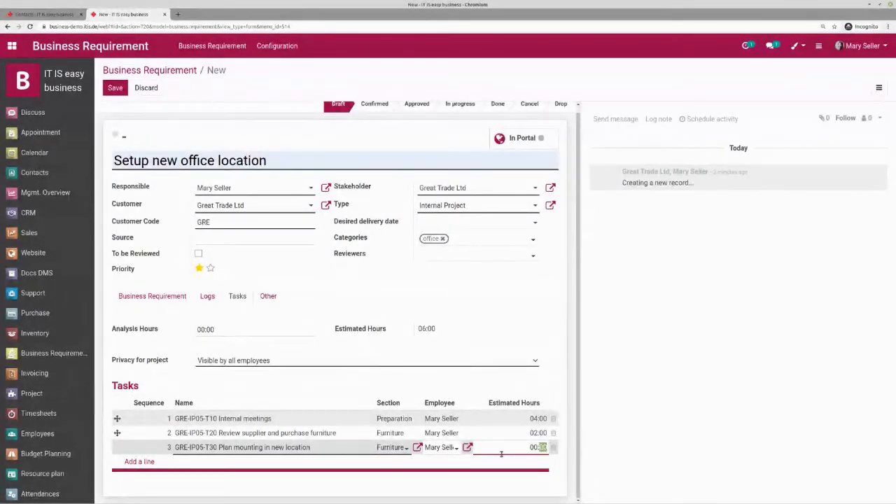
text(30)
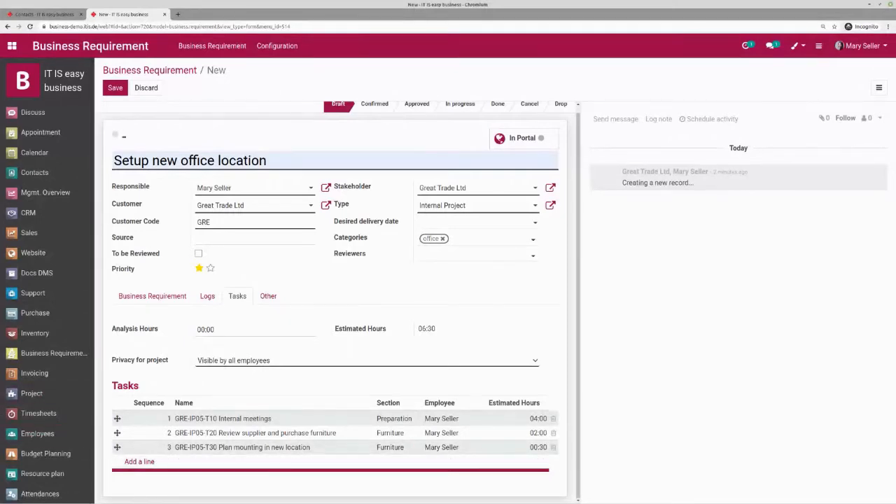
Add a fourth task, "Review offerings for network and confirm contract", in the Network section with 02:00 estimated hours
click(138, 462)
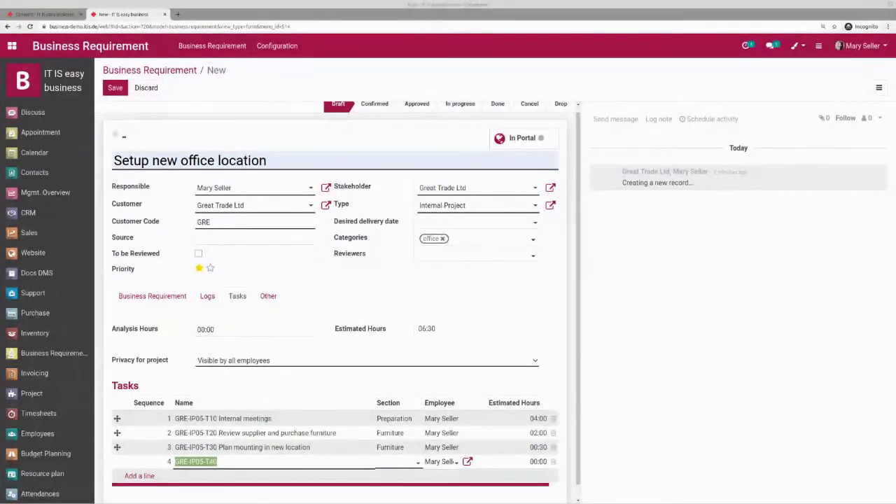
click(249, 462)
text(Review offerings for network and confirm contract)
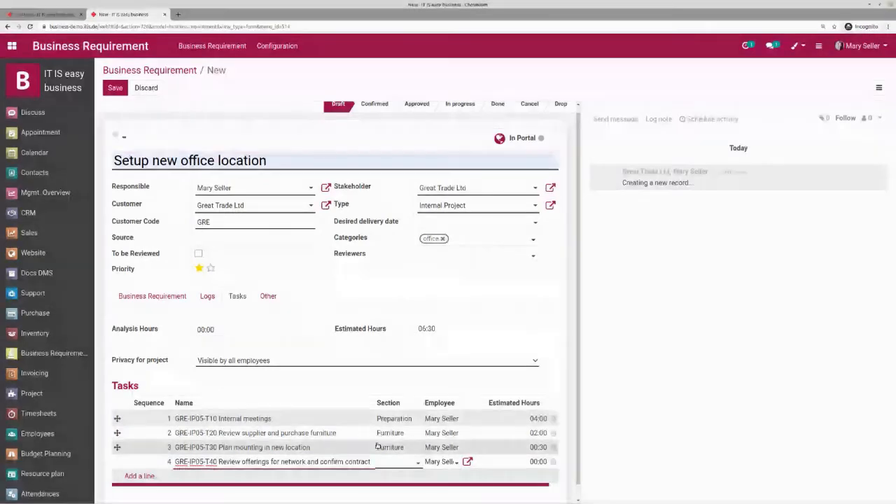
click(397, 462)
text(Pre)
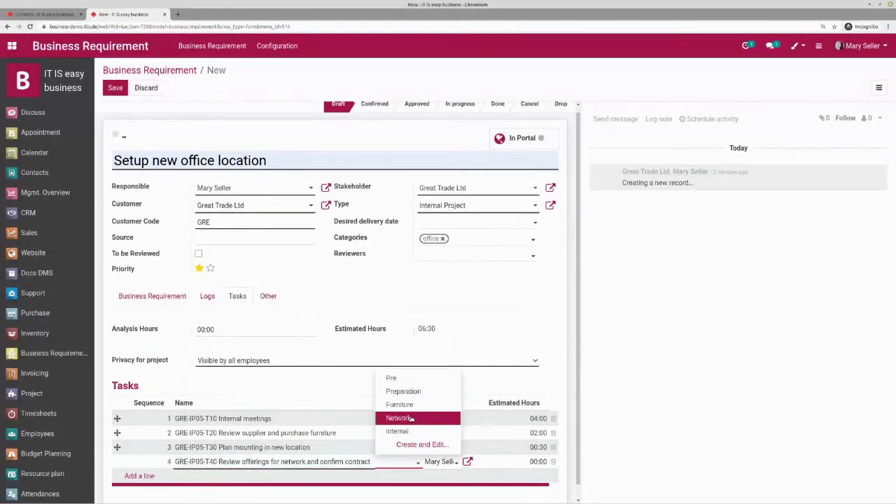
click(411, 418)
click(520, 461)
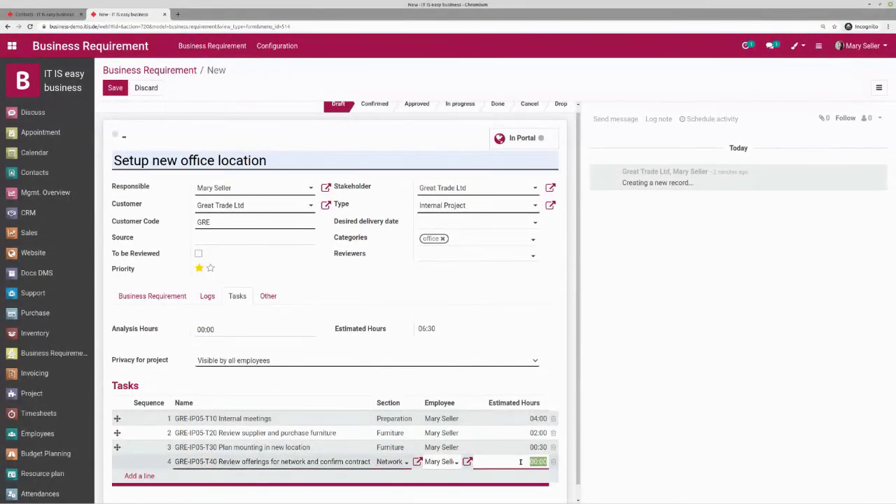
key(BackSpace)
text(2)
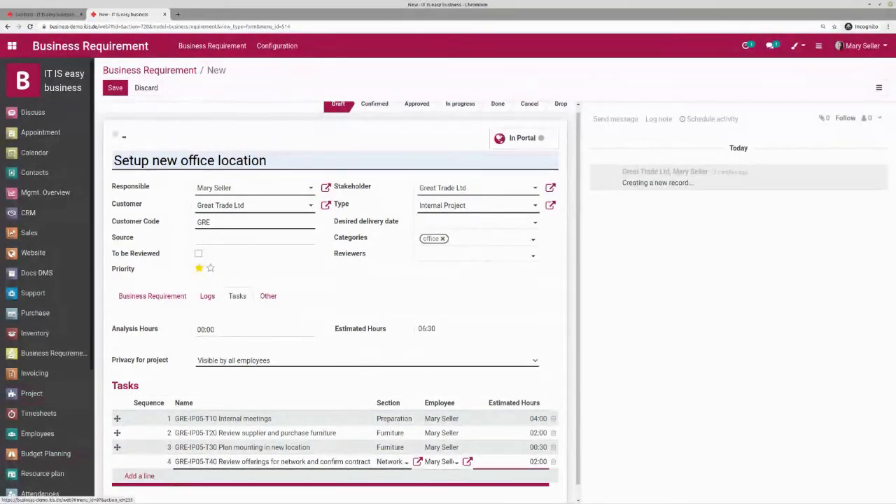
click(881, 496)
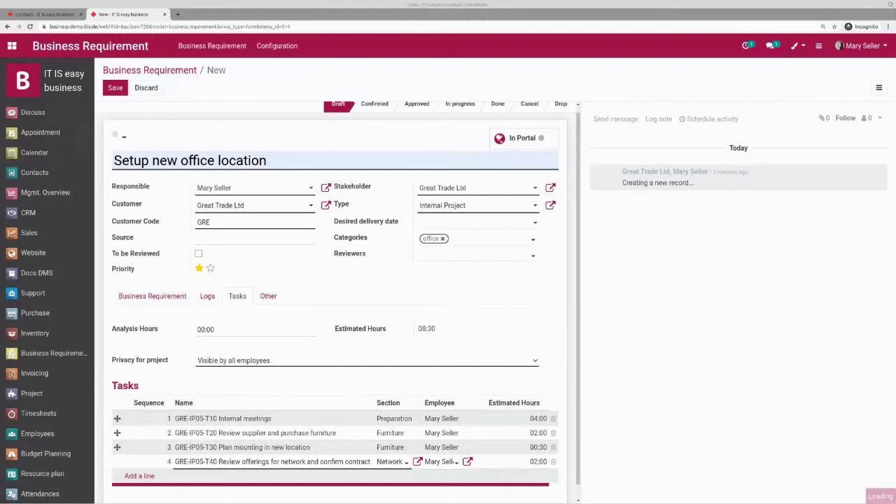
Add a fifth task, "Check network function after installation", in the Network section with 01:00 estimated hours
click(140, 476)
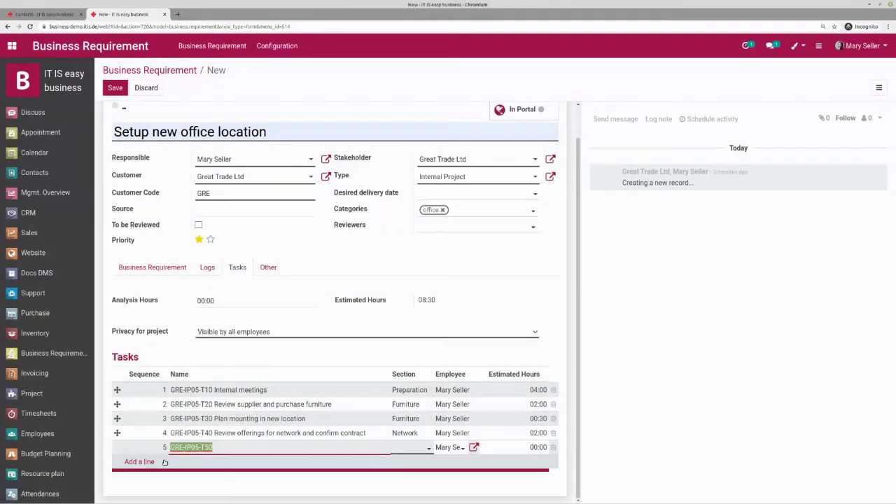
click(220, 447)
text(Check network function after installation)
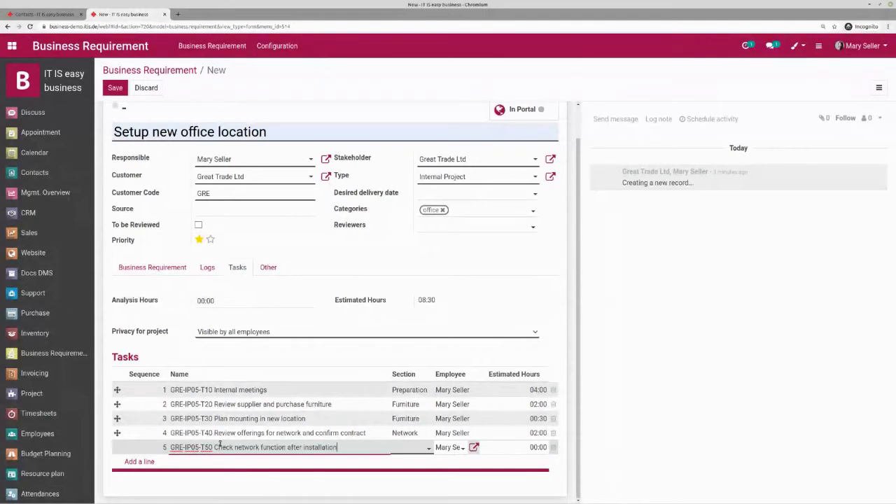
click(403, 448)
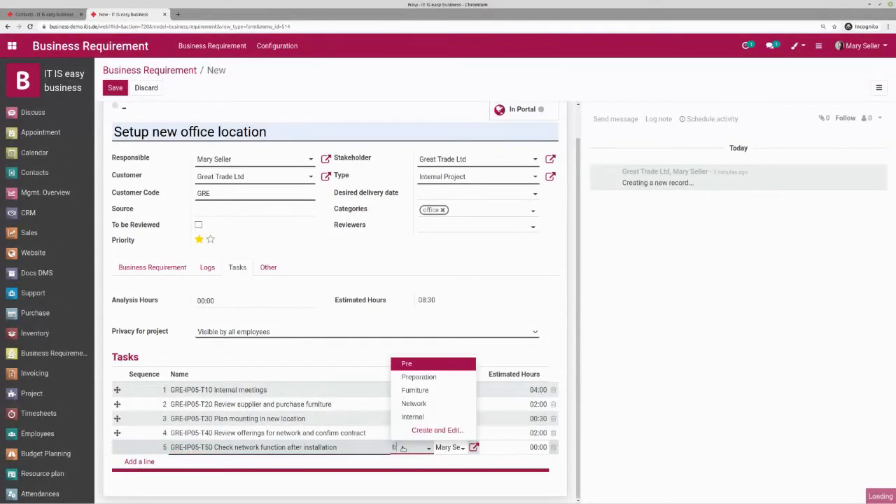
text(b)
key(BackSpace)
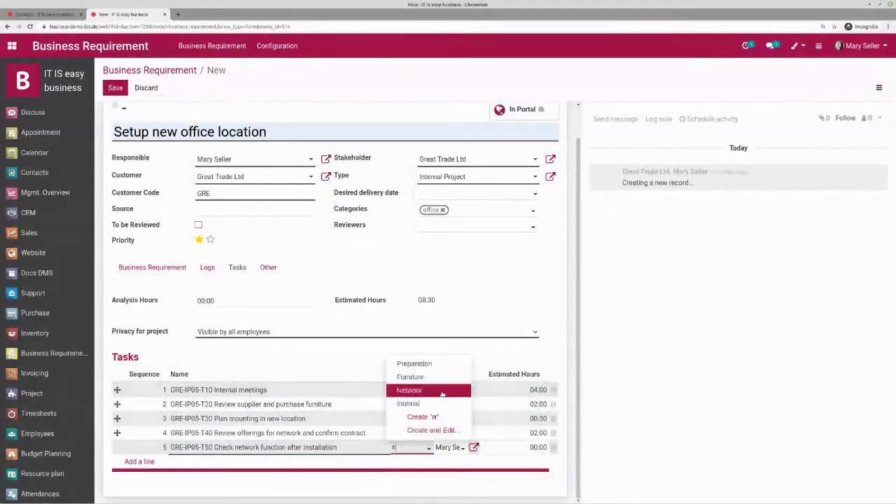
click(411, 404)
click(518, 448)
click(518, 449)
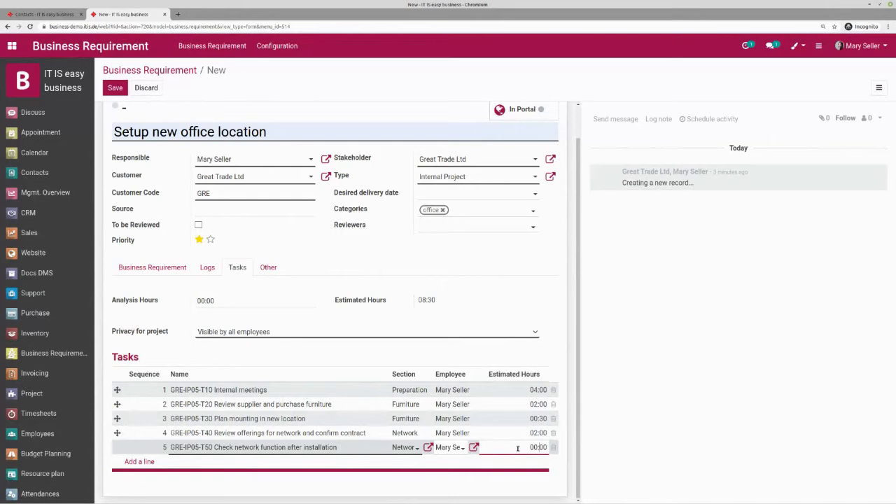
key(BackSpace)
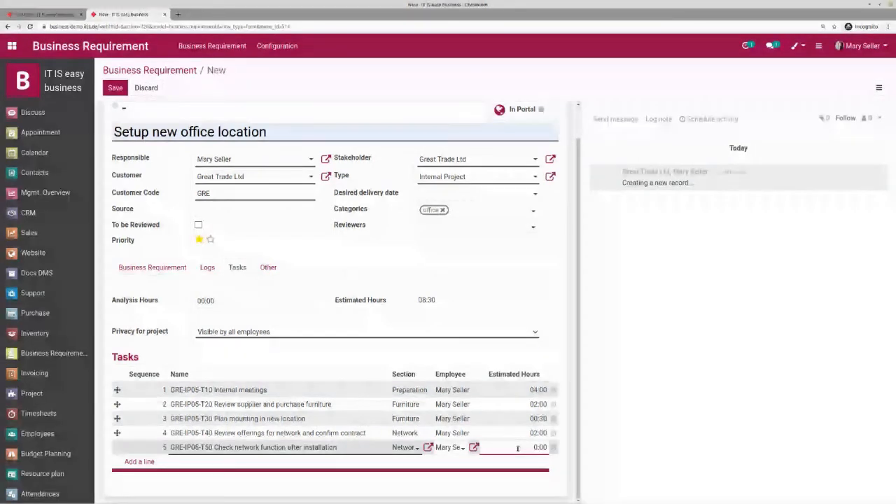
text(1)
Add a sixth task, "Introduce employees in new location", in the Internal section with 01:00 estimated hours
click(140, 462)
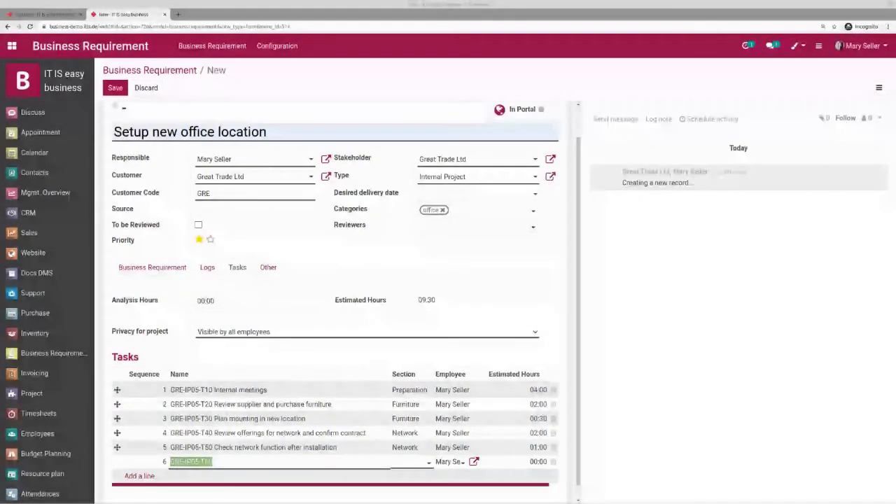
key(End)
text(Introduce employees in new location)
key(Tab)
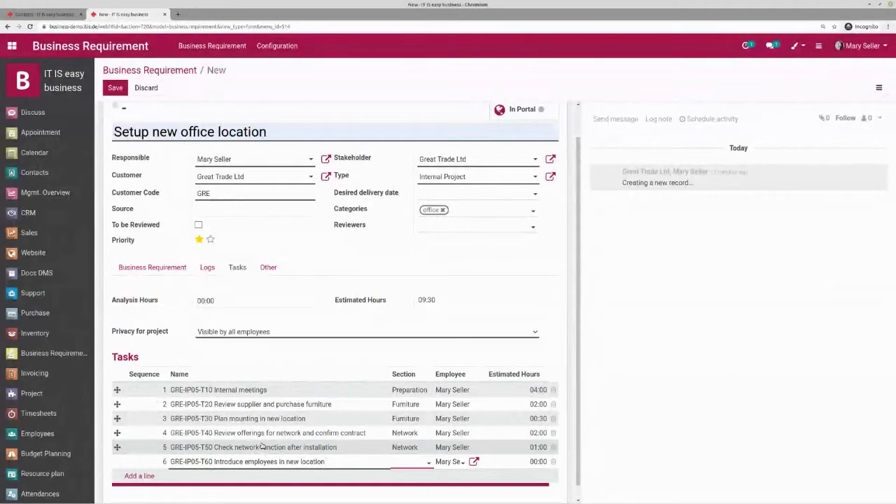
click(406, 464)
click(412, 432)
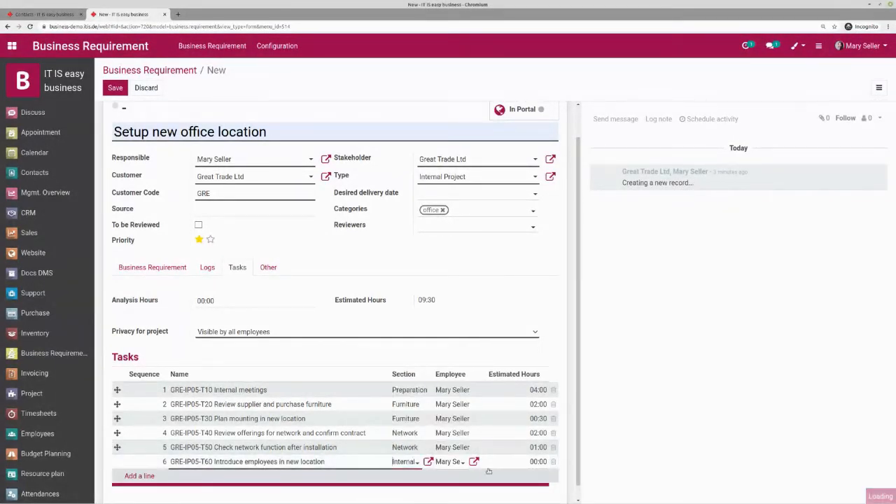
click(495, 464)
click(496, 463)
key(Delete)
text(1)
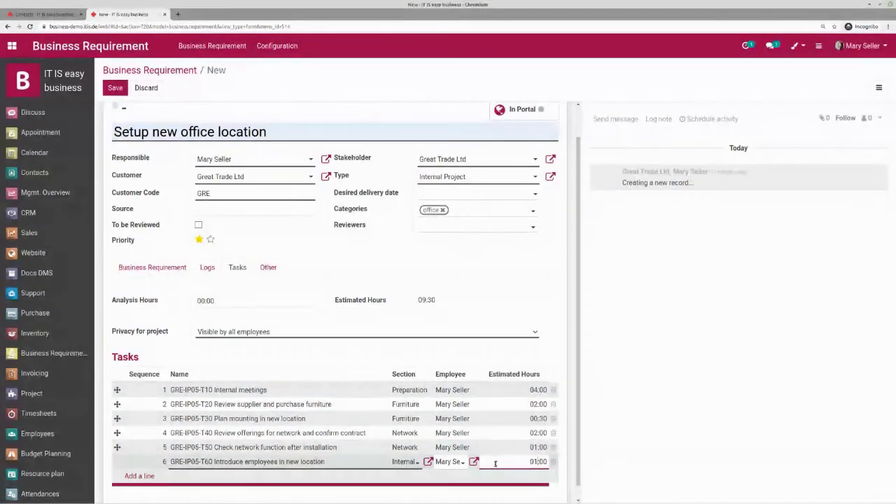
click(291, 300)
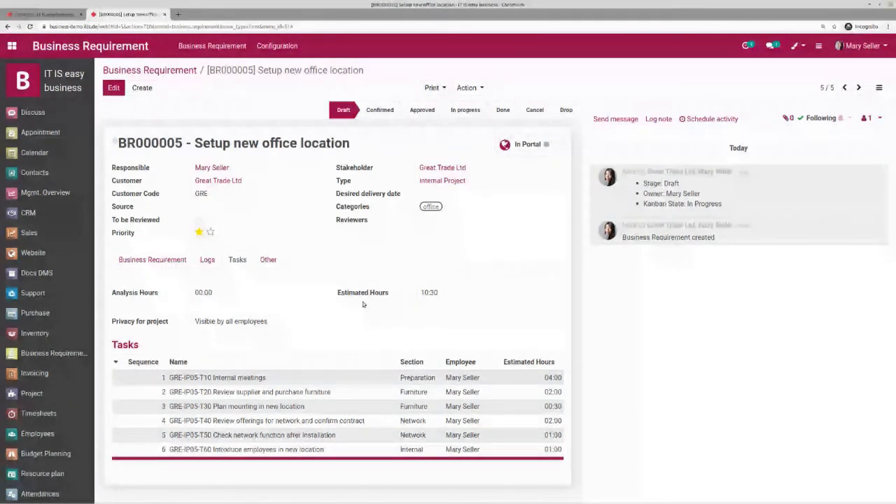
Move the saved requirement to the Confirmed stage and open its linked project tasks
click(381, 110)
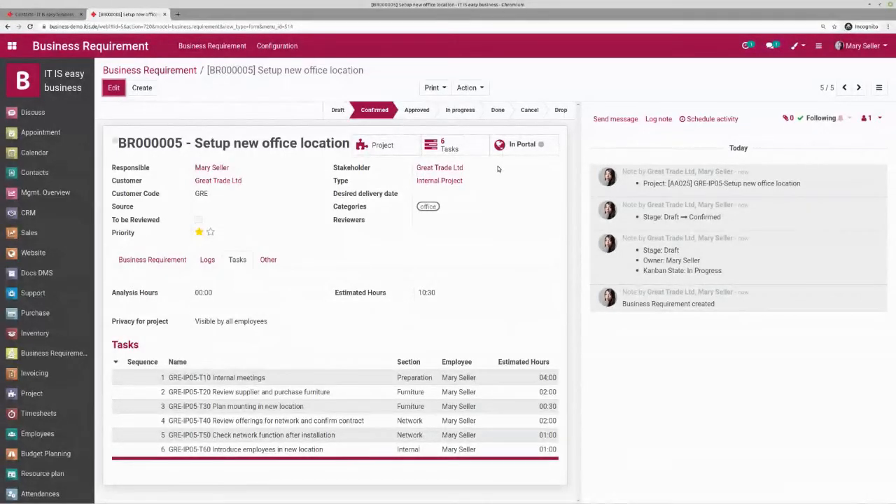
click(448, 147)
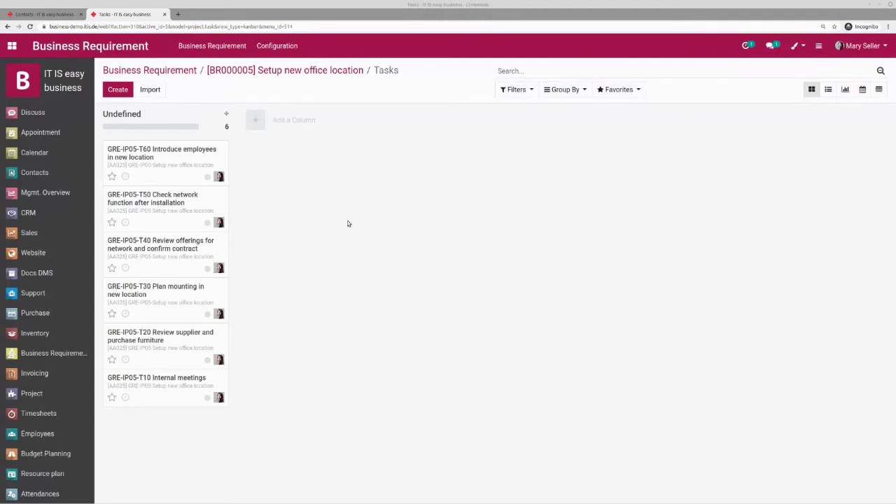
Return to the requirements list, switch to the Project app and open the tasks of GRE-IP01-Setup new office location
click(179, 70)
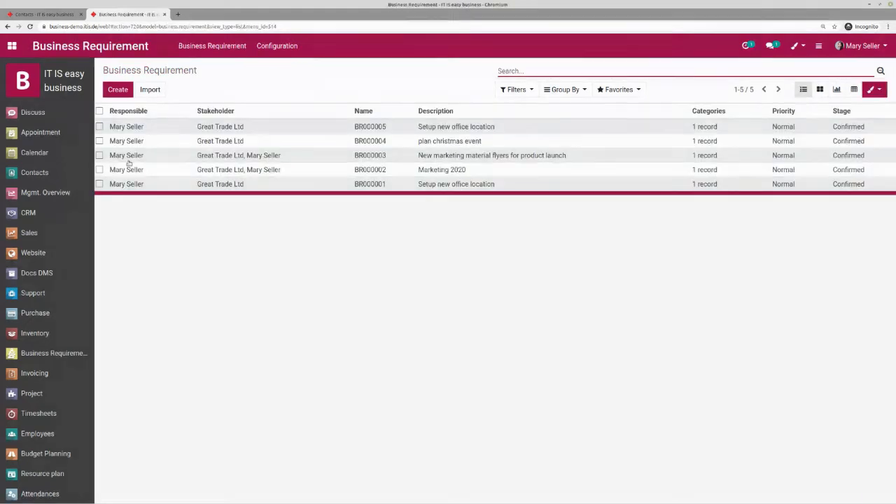
scroll(52, 344, down, 2)
click(35, 338)
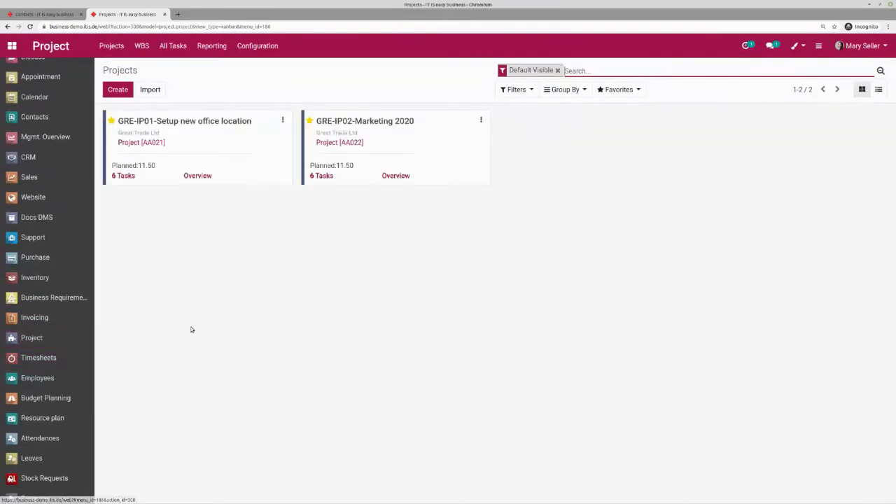
click(128, 177)
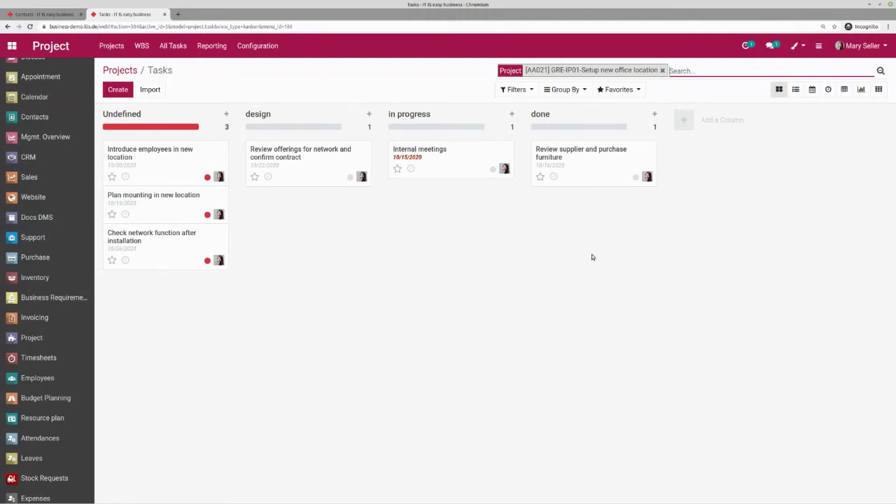
Review the dependencies and extra info of the task "Review offerings for network and confirm contract", and return to the task board
click(294, 156)
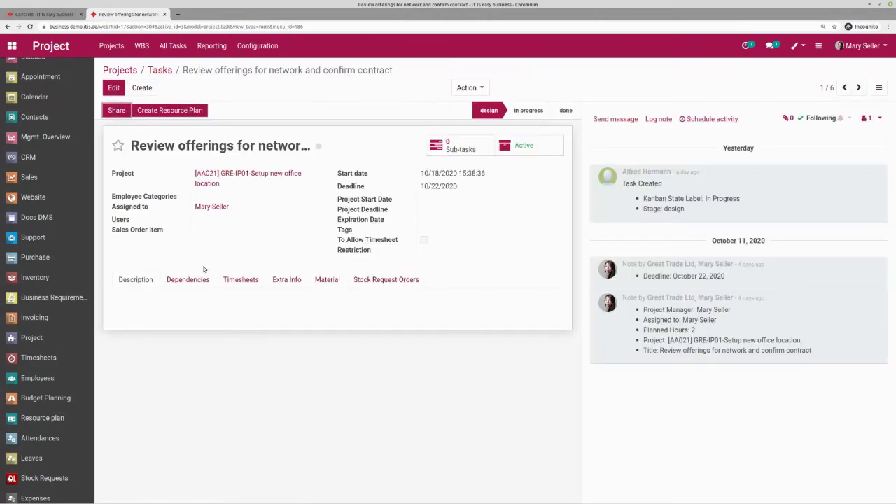
click(190, 281)
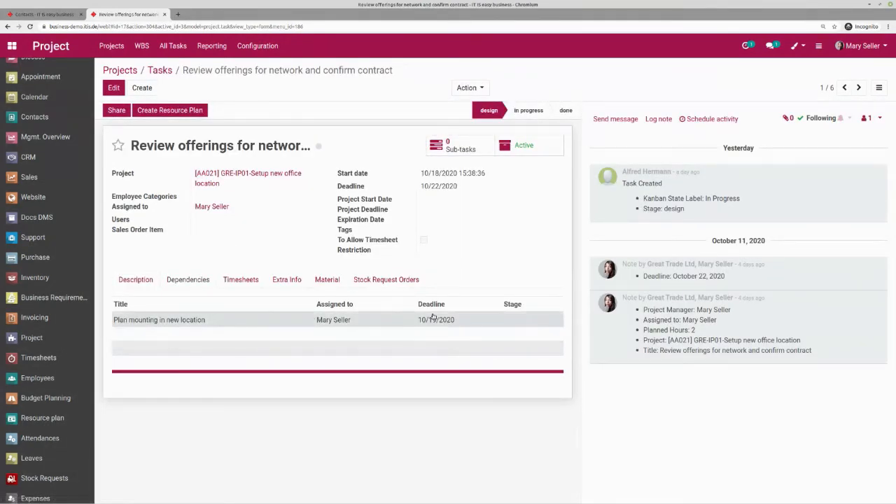
click(287, 280)
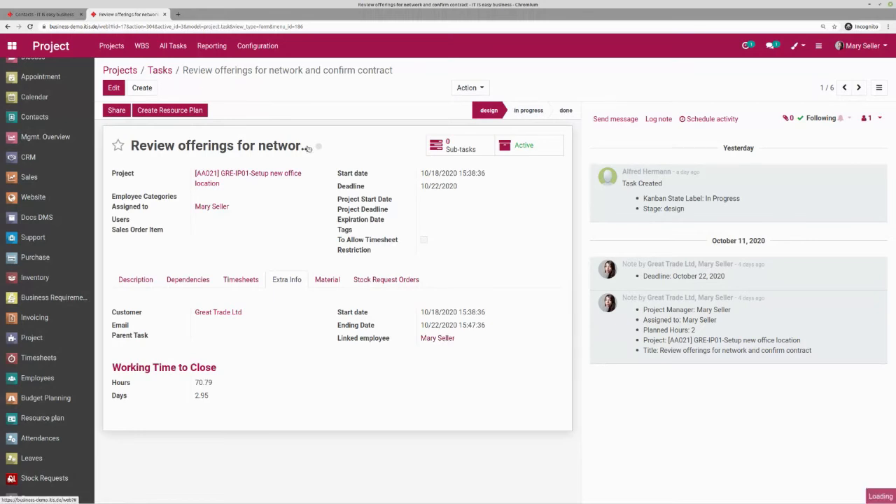
click(168, 72)
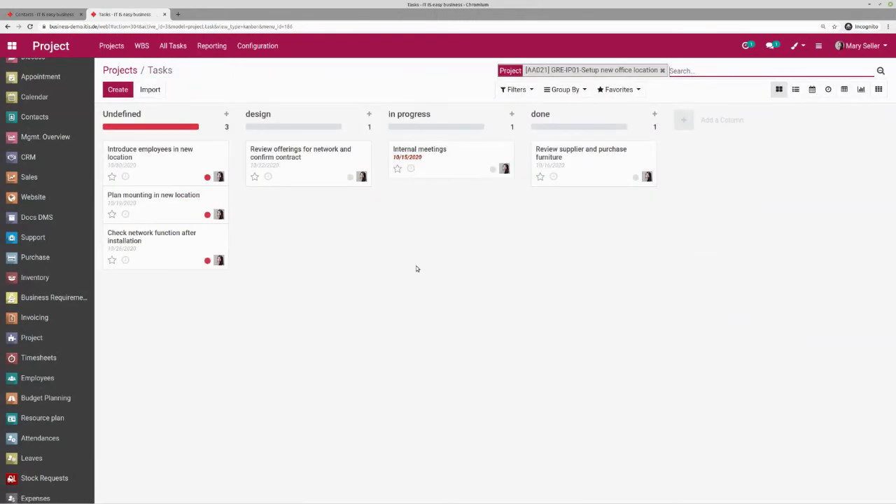
View the project's tasks on the timeline and return to the kanban board
click(828, 89)
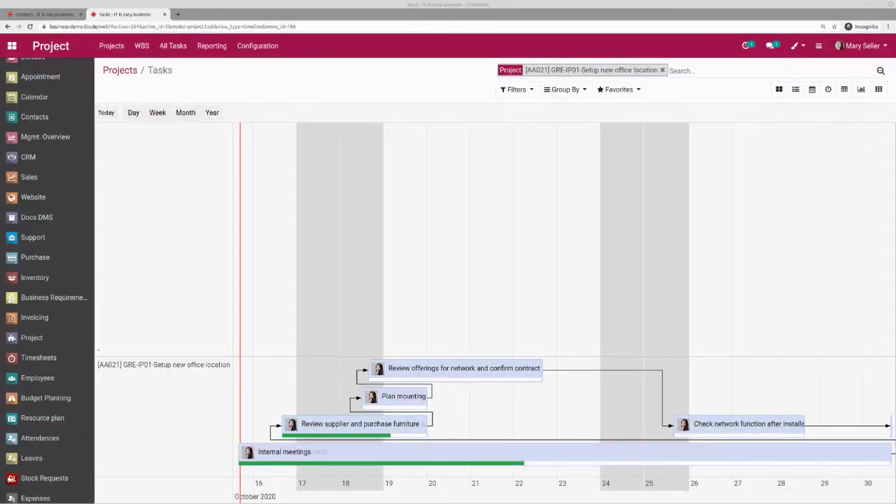
click(778, 89)
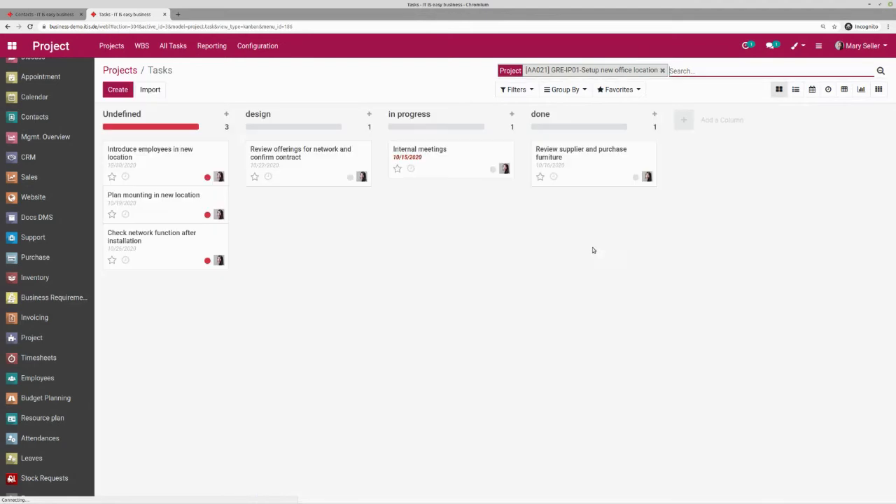
Open the "Internal meetings" task and set up a Call activity with the summary "Update on progress internally", due 10/15/2020
click(450, 153)
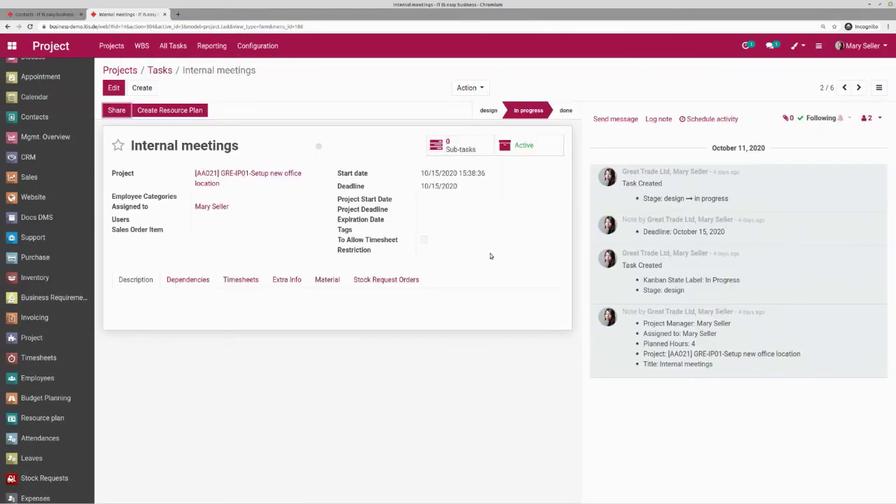
click(708, 120)
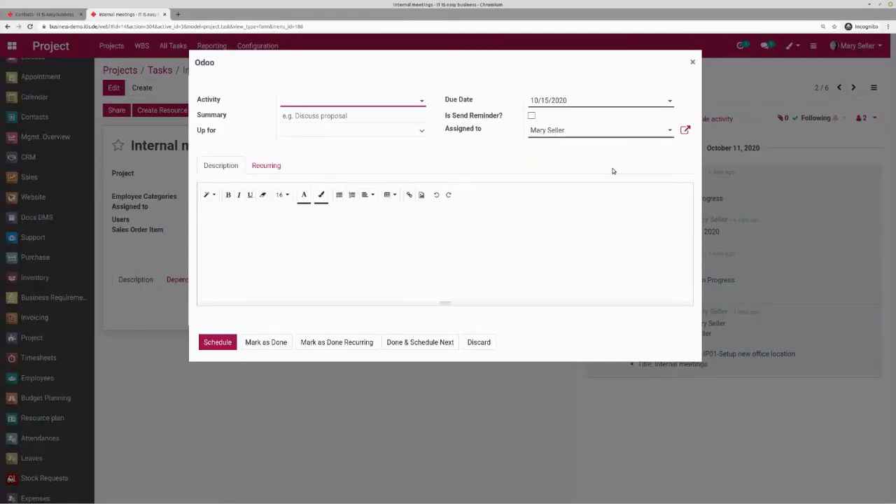
click(376, 101)
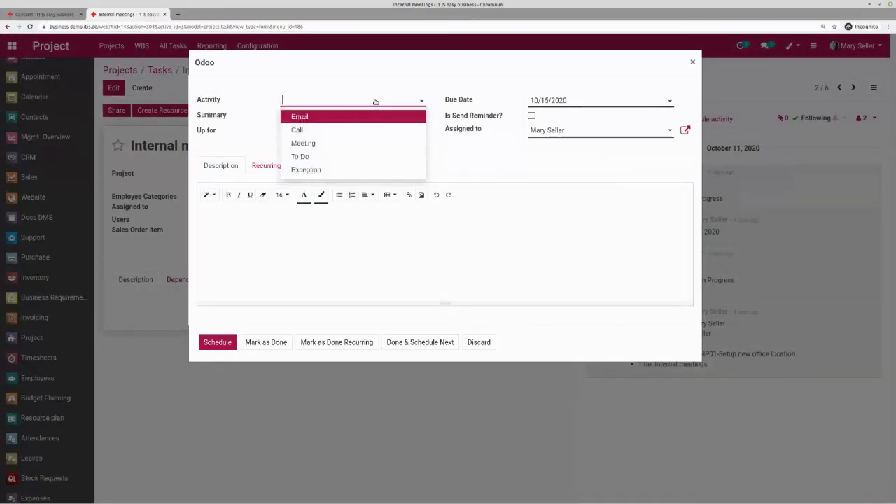
click(330, 131)
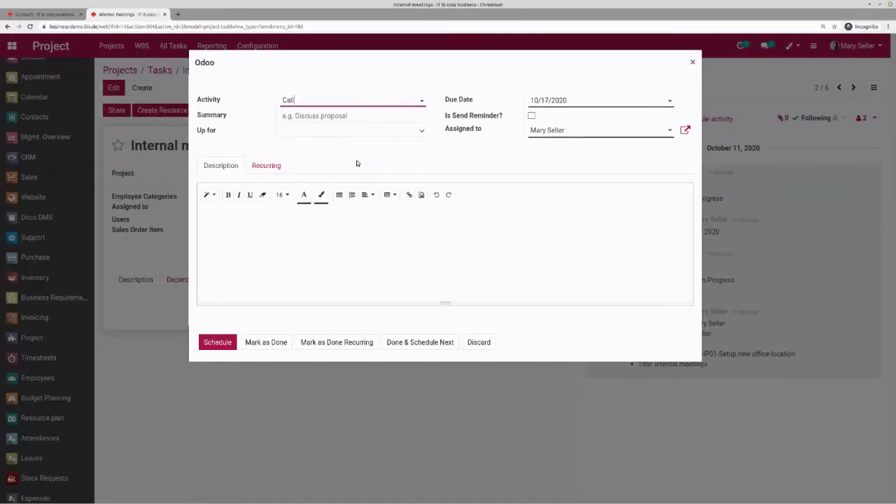
click(370, 116)
click(341, 131)
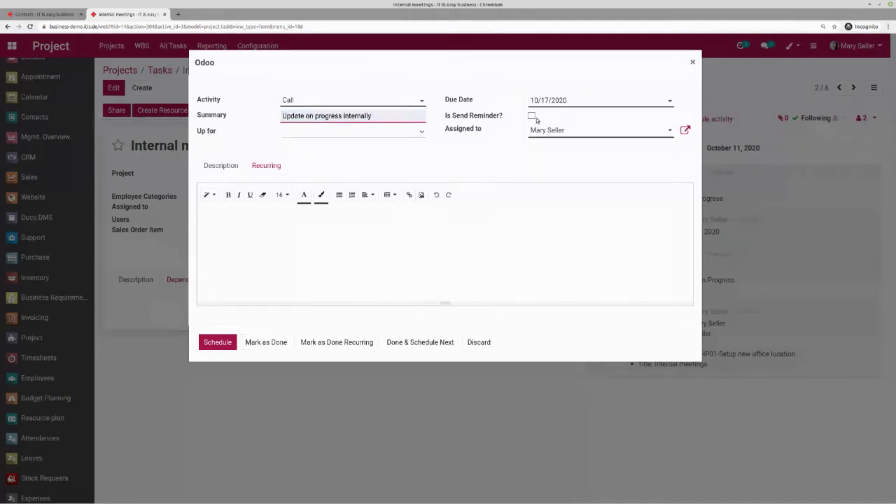
click(575, 103)
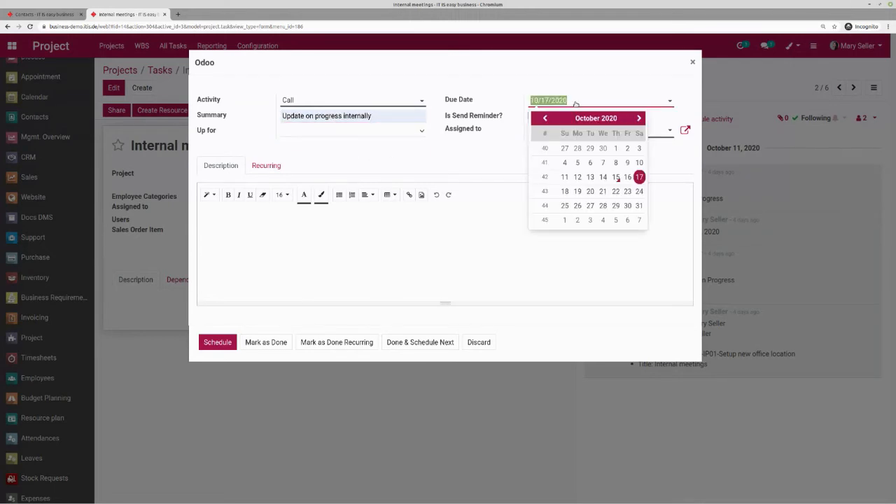
click(615, 177)
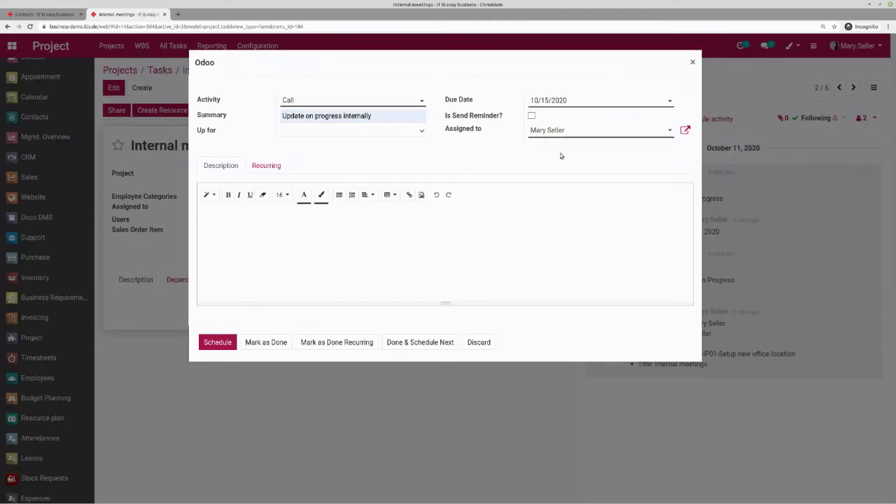
Make the activity recurrent, repeating every week on Thursday until the end date 11/06/2020
click(272, 165)
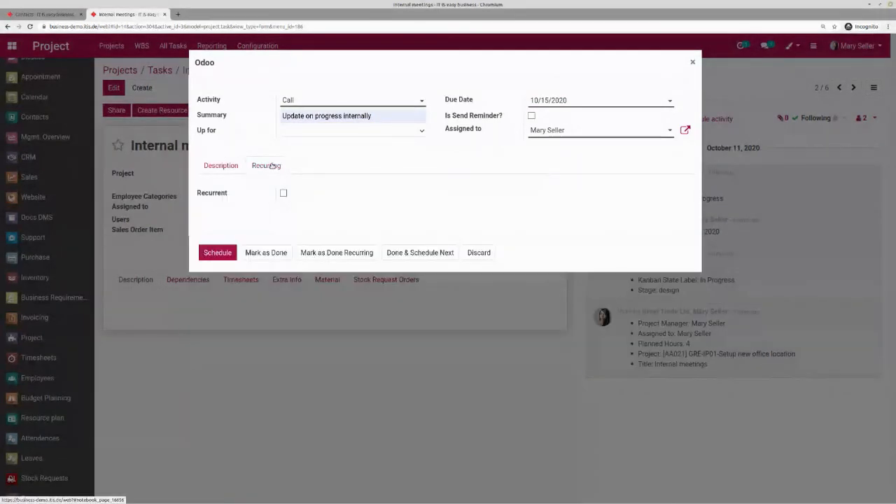
click(284, 194)
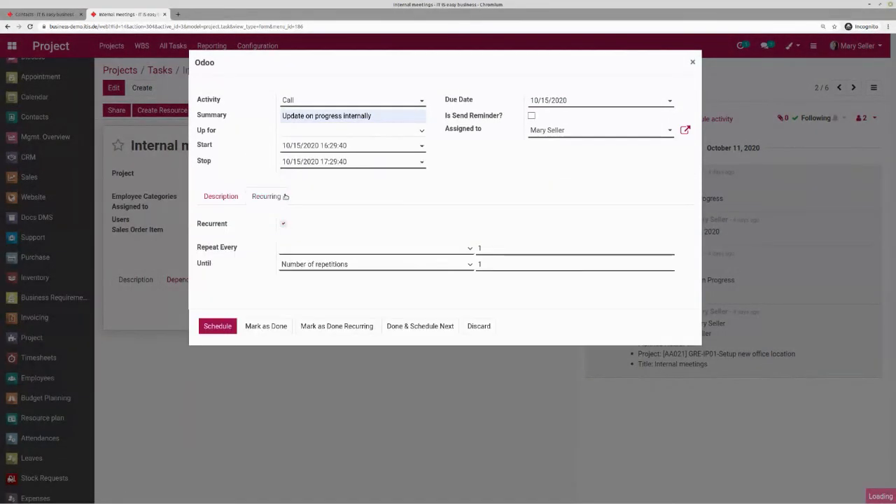
click(323, 250)
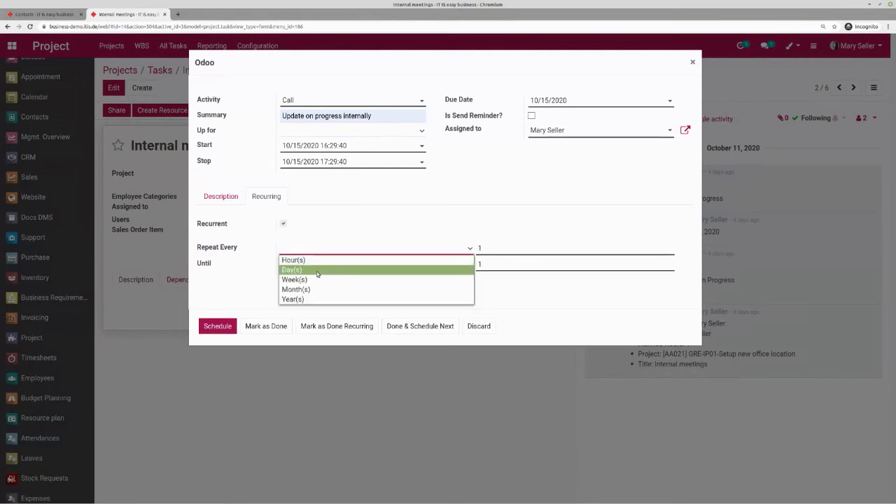
click(314, 279)
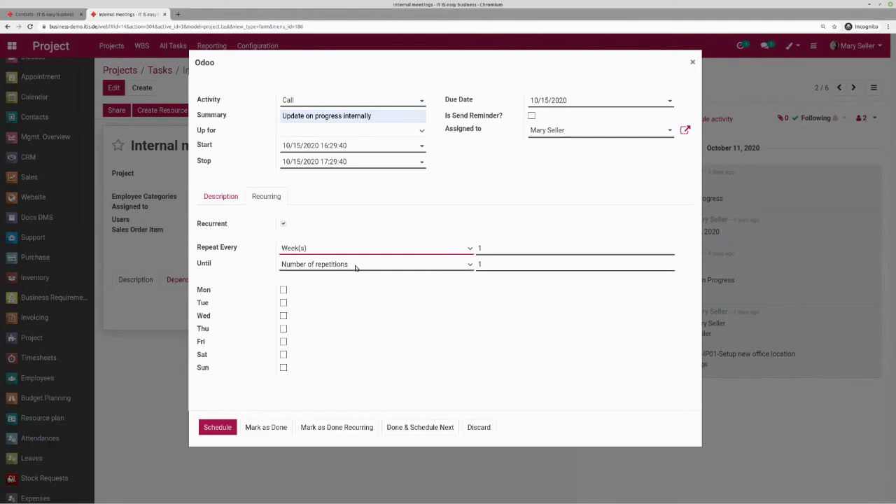
click(284, 328)
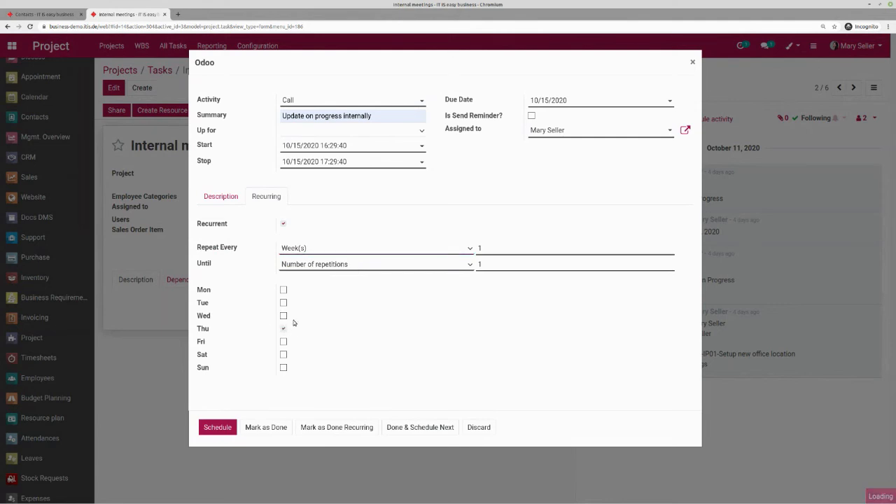
click(342, 264)
click(342, 285)
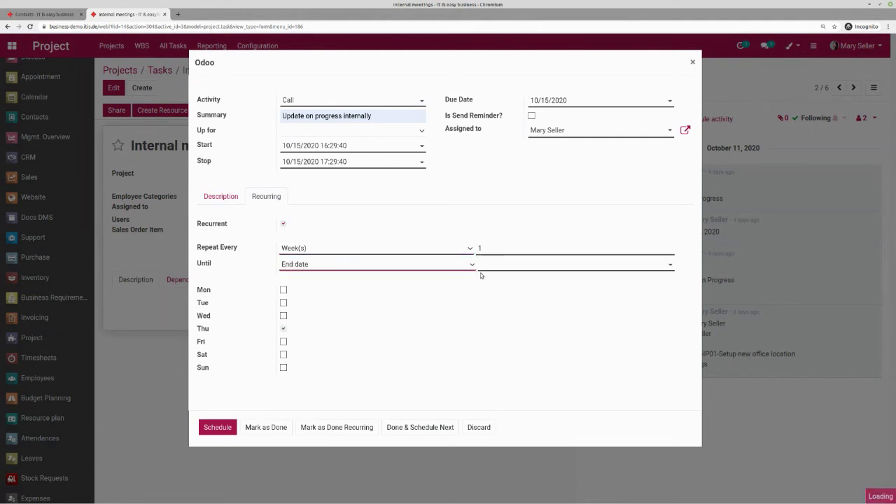
click(519, 267)
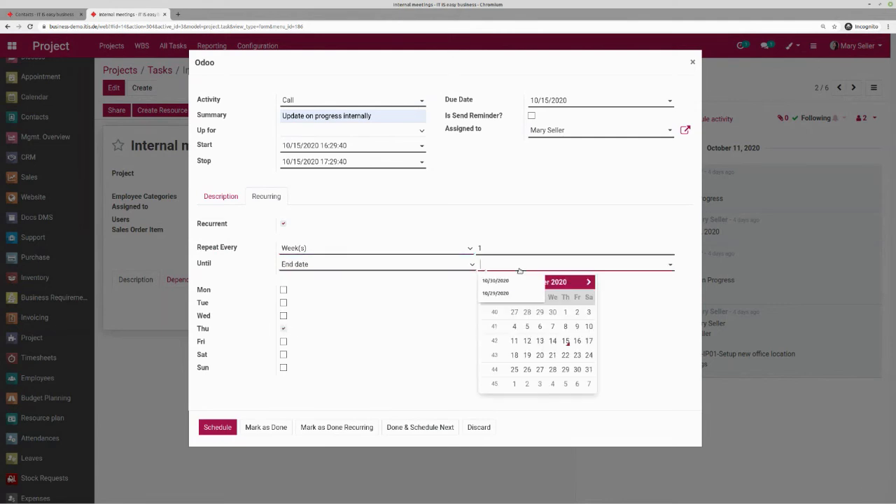
click(575, 384)
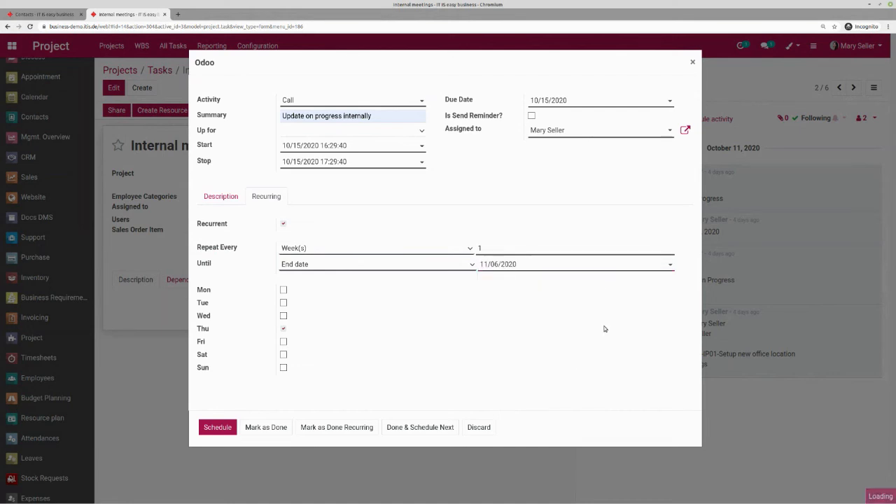
Schedule the recurring call and show the details of the planned occurrence due in 7 days
click(212, 428)
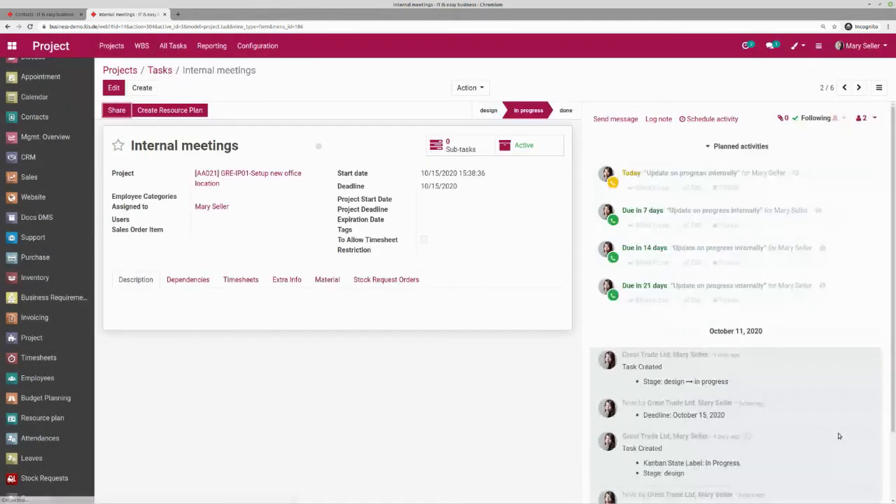
click(816, 211)
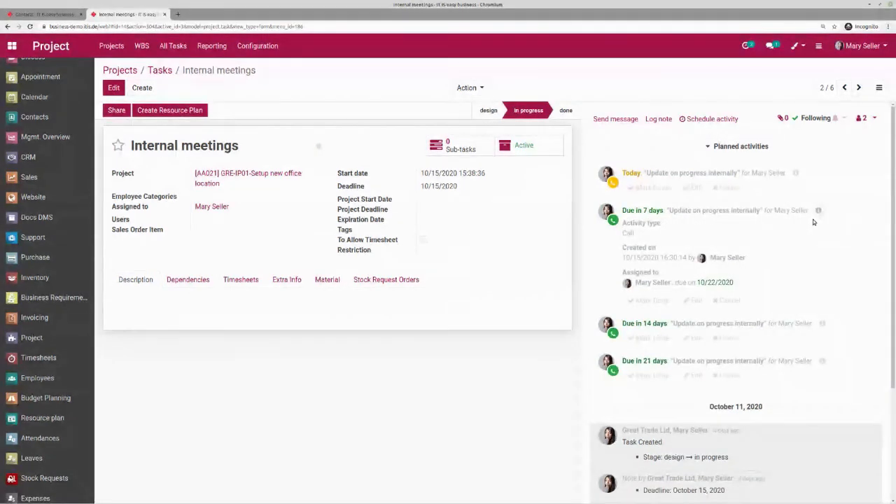